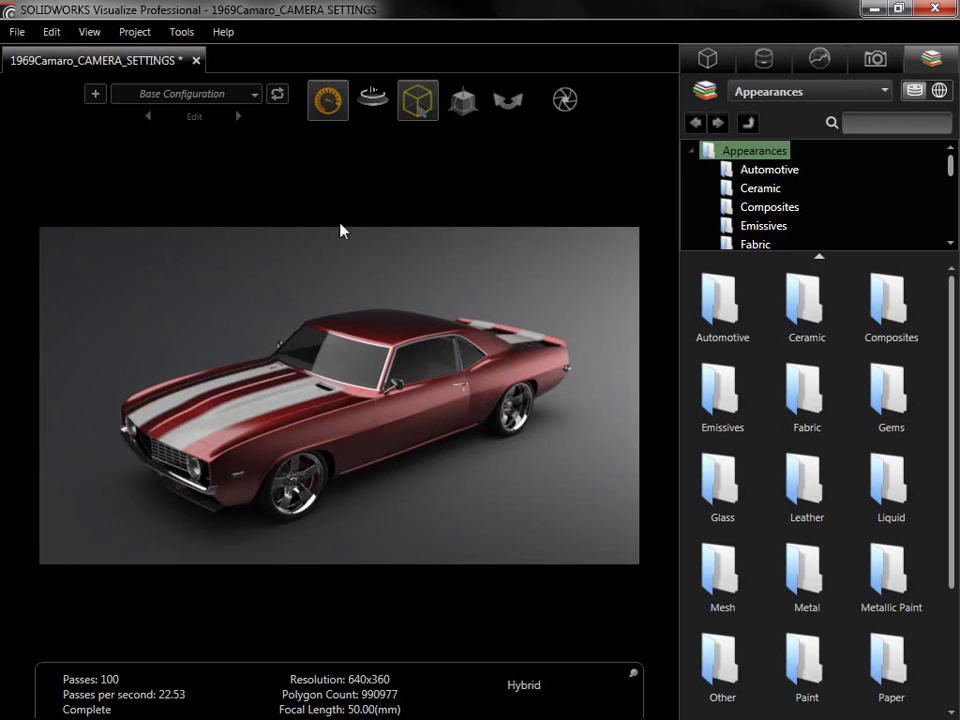
Step: Show the quick camera panel from the View menu and move it off the car
{"action": "left_click", "coordinate": [89, 31]}
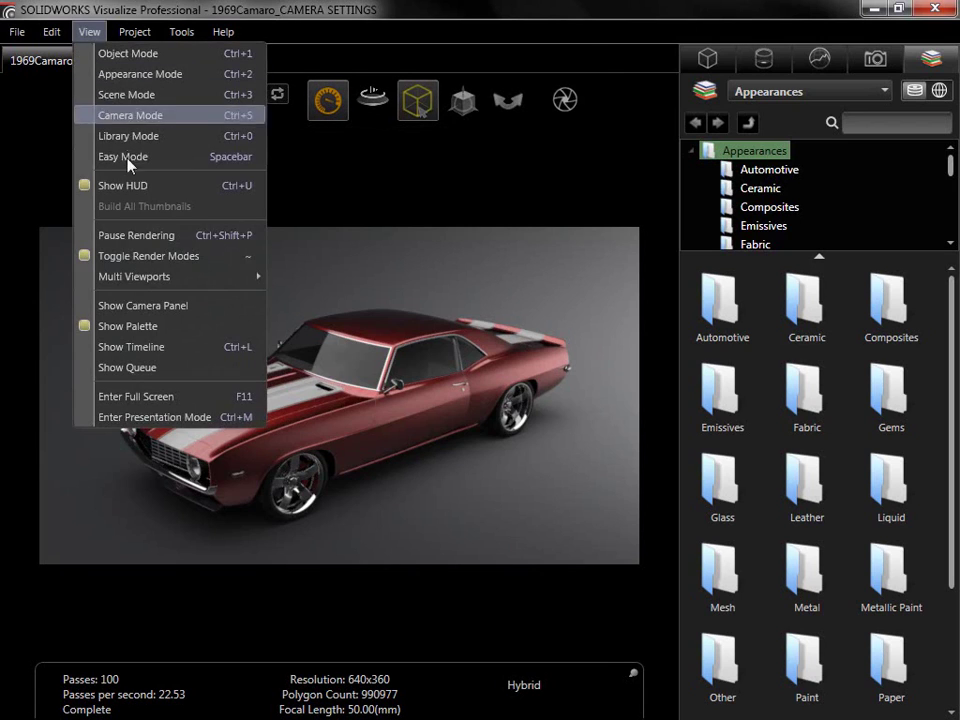
{"action": "left_click", "coordinate": [199, 306]}
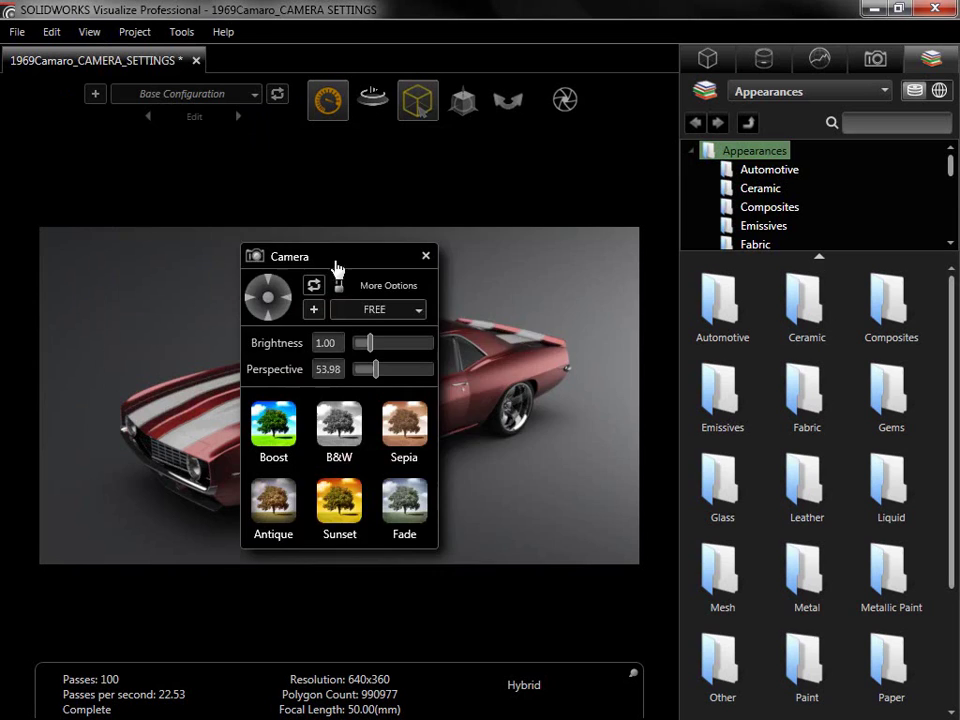
{"action": "left_click_drag", "start_coordinate": [336, 268], "coordinate": [575, 159]}
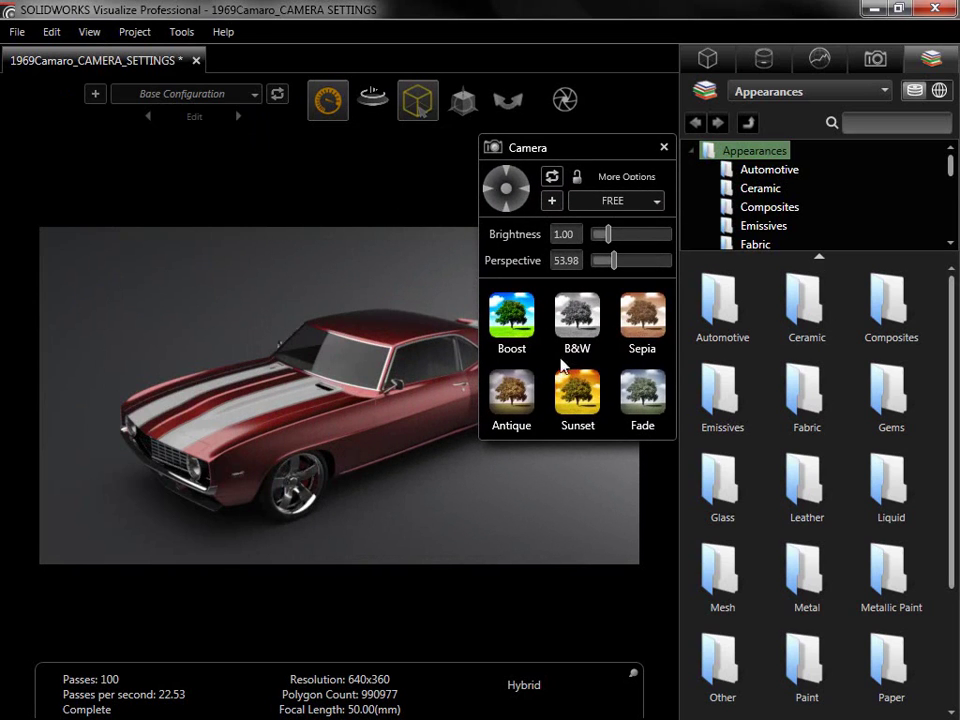
Step: Try the Boost and Sepia filters, lower brightness to 0.71, then clear the filter
{"action": "left_click", "coordinate": [518, 322]}
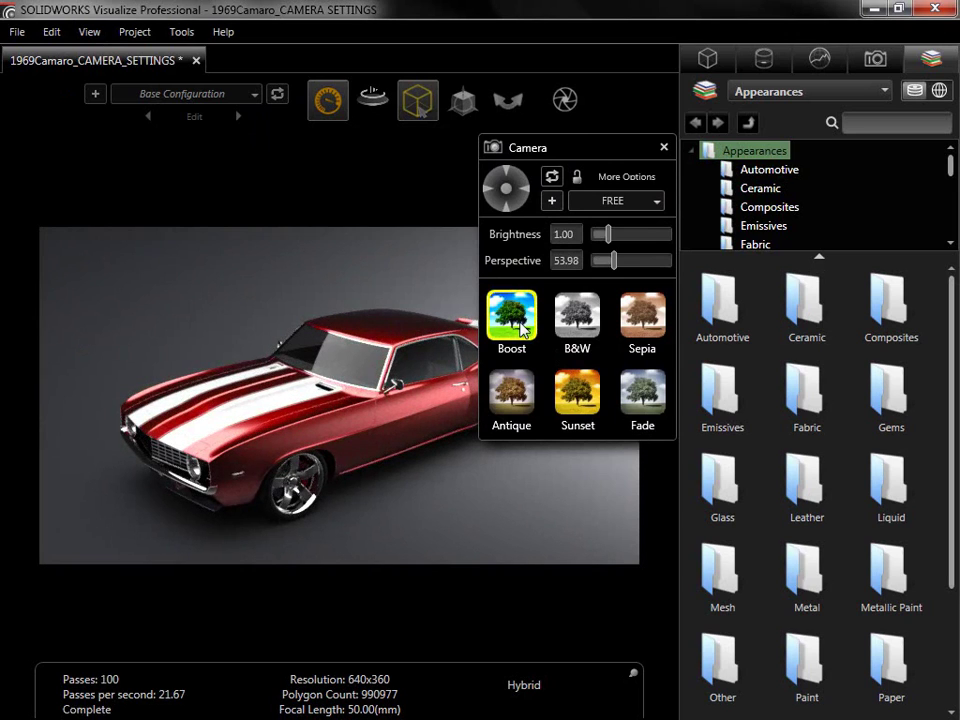
{"action": "left_click", "coordinate": [641, 334]}
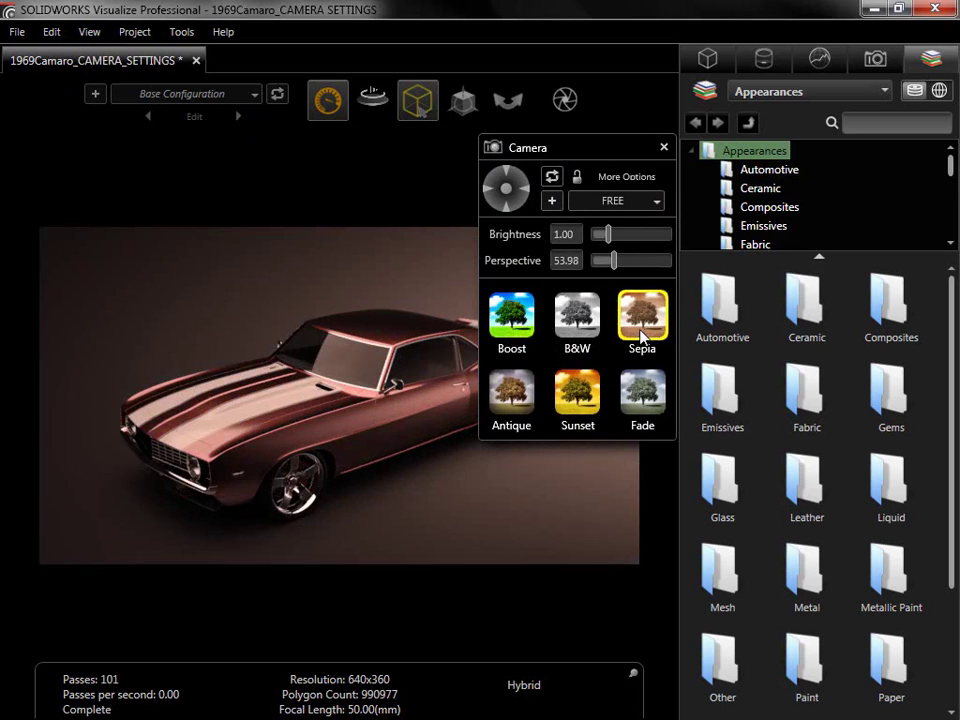
{"action": "left_click", "coordinate": [530, 333]}
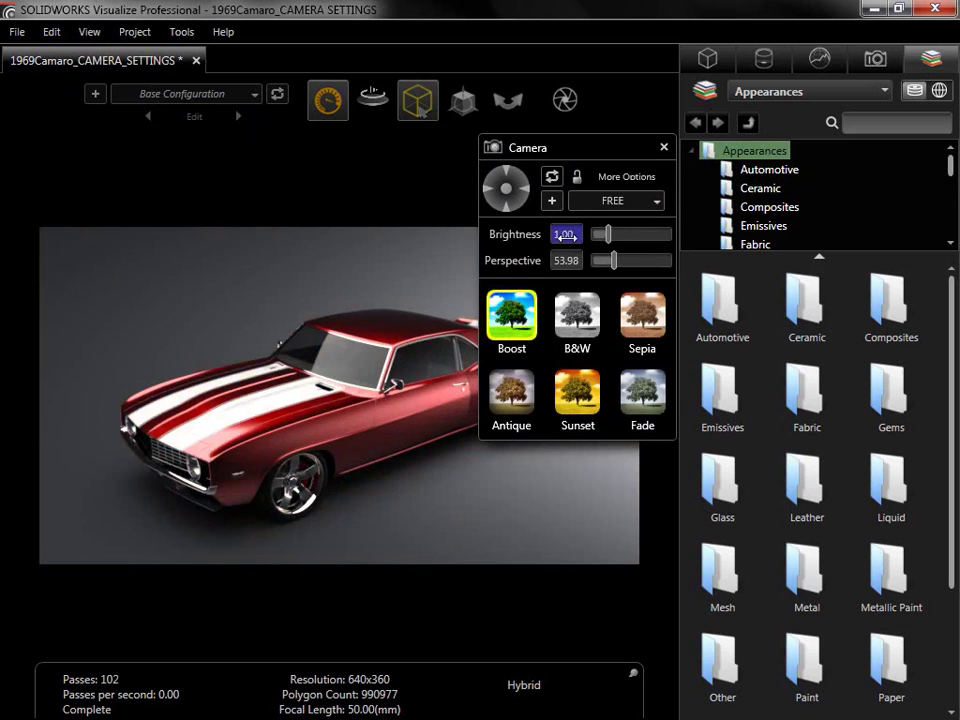
{"action": "left_click_drag", "start_coordinate": [565, 234], "coordinate": [545, 236]}
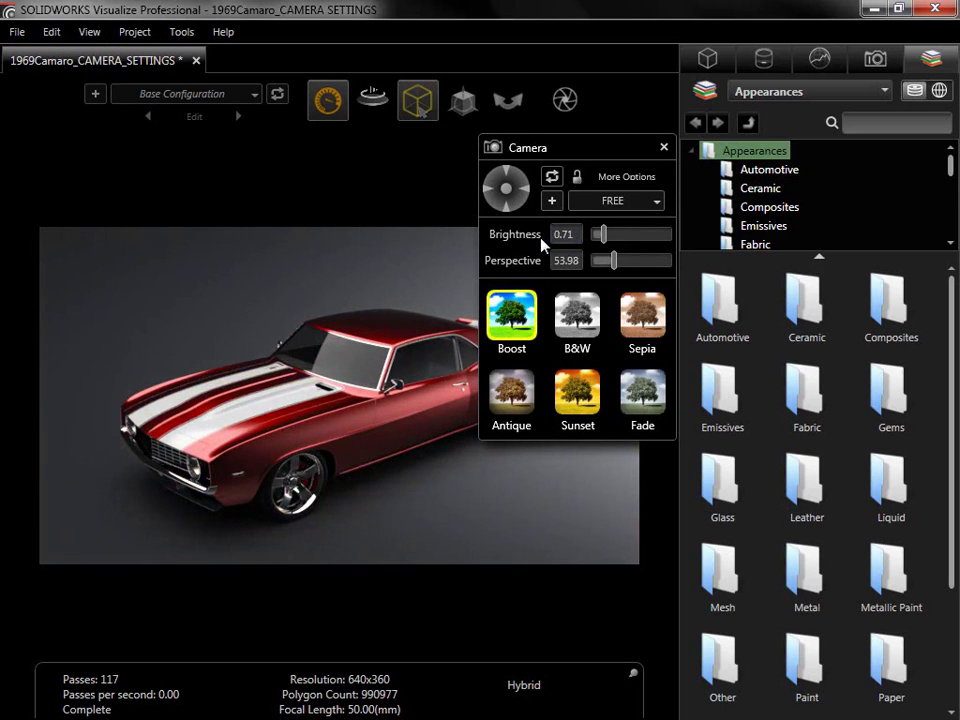
{"action": "left_click", "coordinate": [527, 311]}
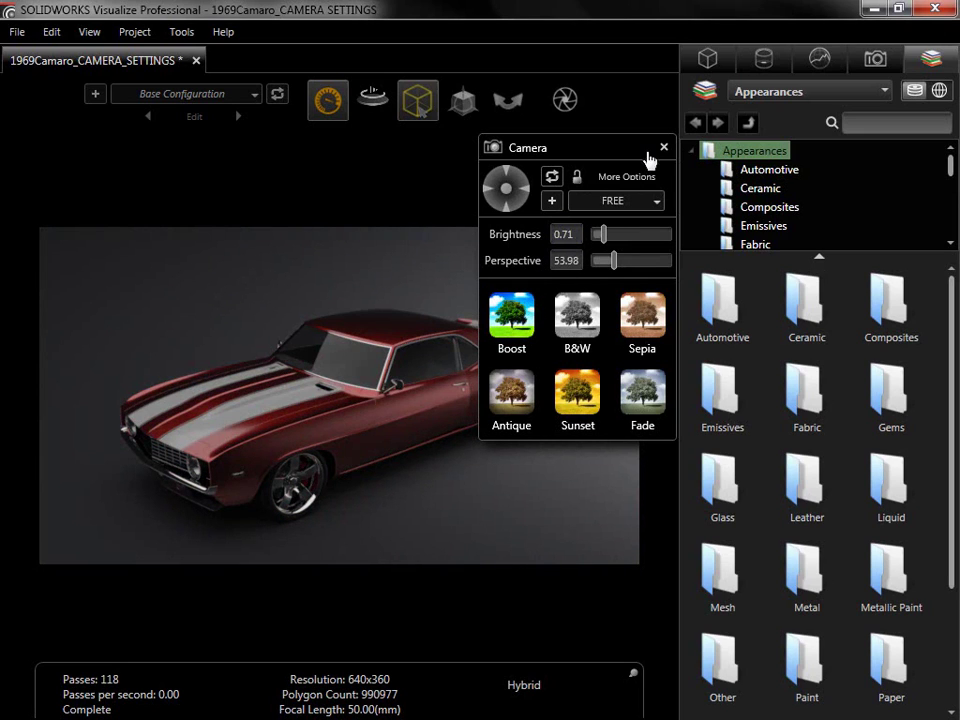
Step: Close the quick camera panel and enable post-processing in the Camera settings
{"action": "left_click", "coordinate": [663, 147]}
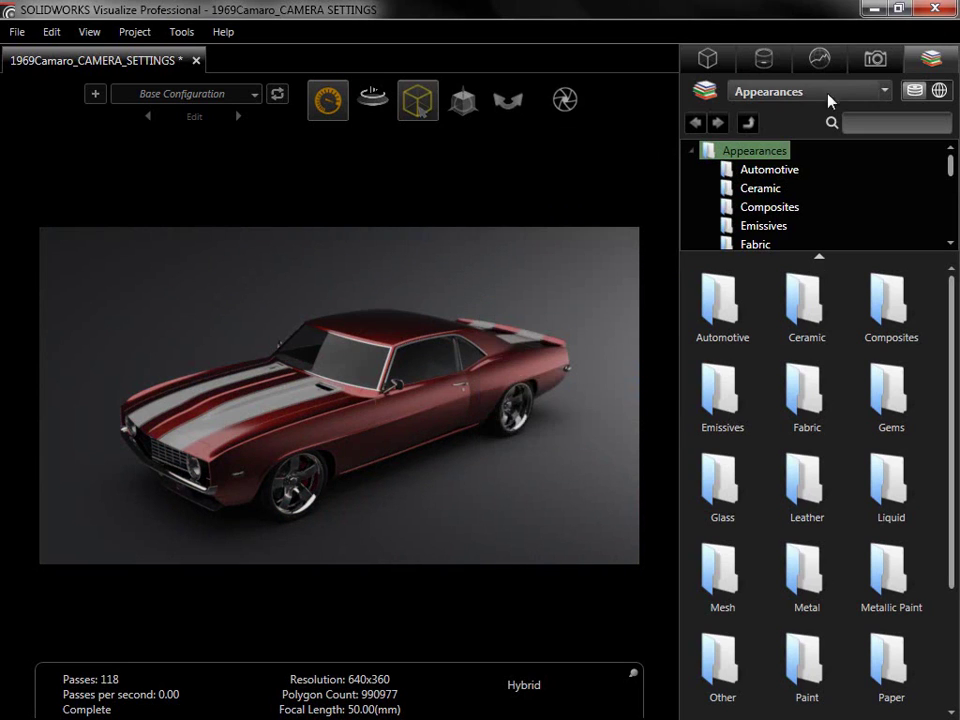
{"action": "left_click", "coordinate": [870, 62]}
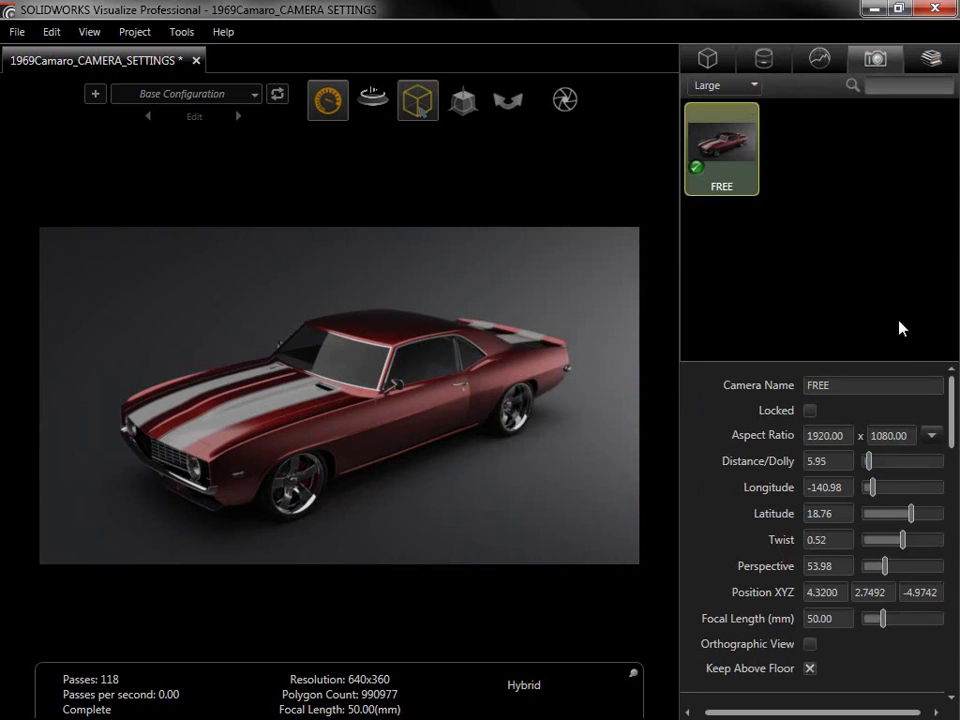
{"action": "scroll", "coordinate": [950, 393], "scroll_direction": "down", "scroll_amount": 5}
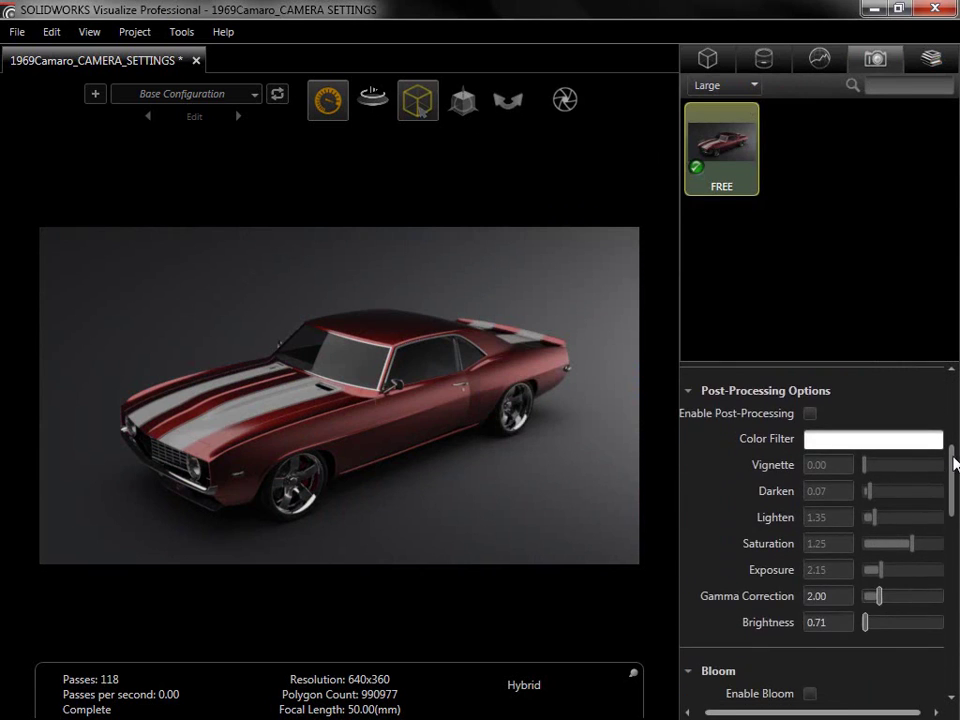
{"action": "left_click", "coordinate": [810, 413]}
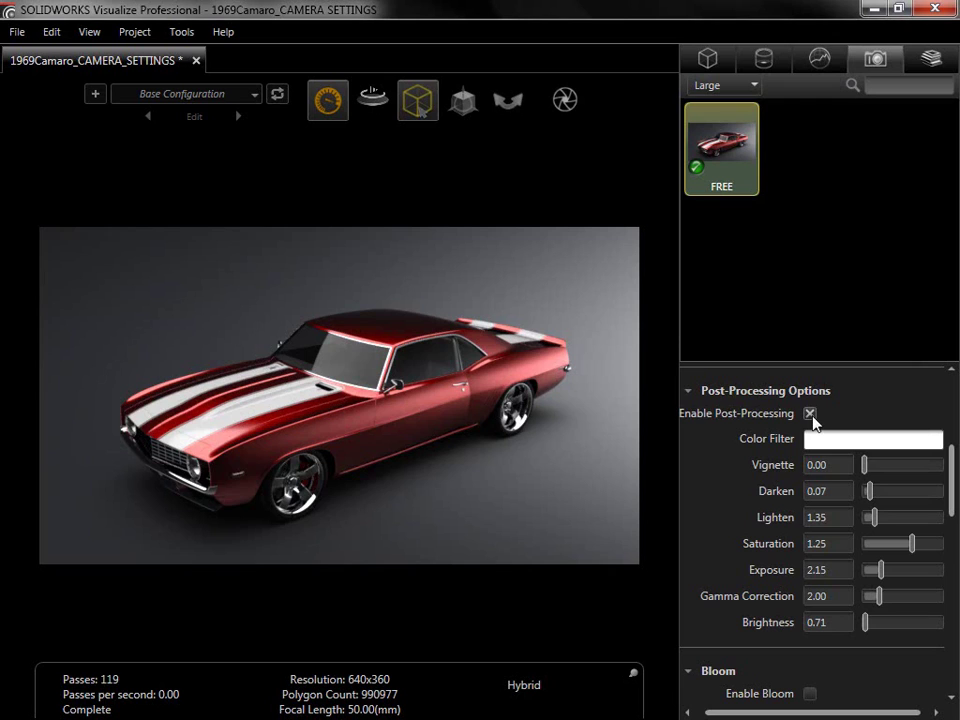
Step: Test a pink colour filter and vignette, reset to white, and raise exposure to 3.16
{"action": "left_click", "coordinate": [818, 443]}
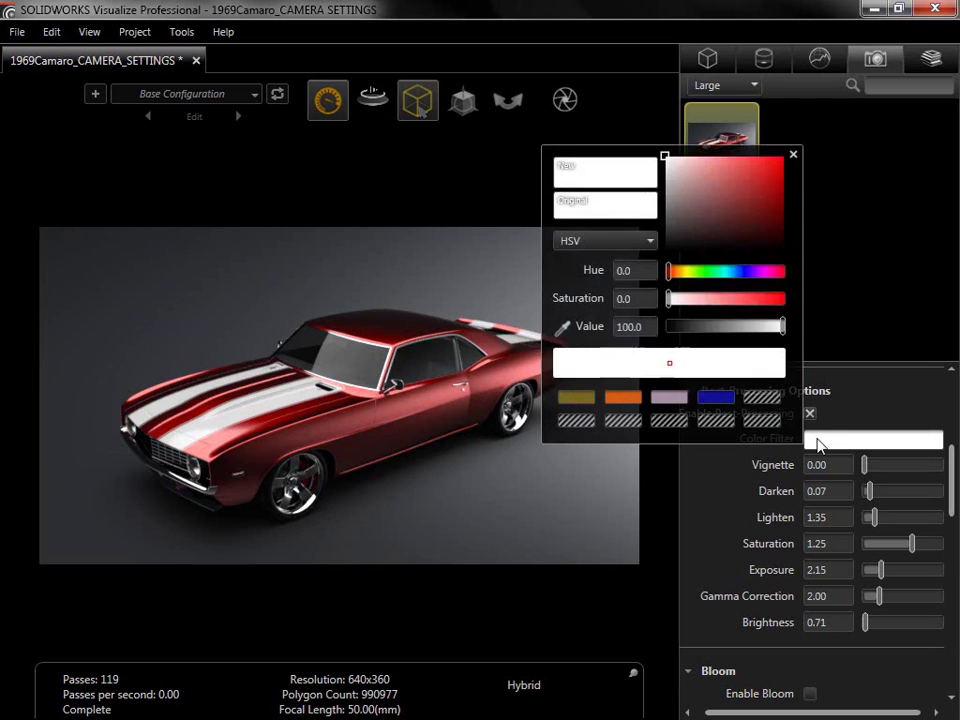
{"action": "mouse_move", "coordinate": [669, 299]}
{"action": "left_mouse_down"}
{"action": "mouse_move", "coordinate": [722, 306]}
{"action": "mouse_move", "coordinate": [666, 306]}
{"action": "left_mouse_up"}
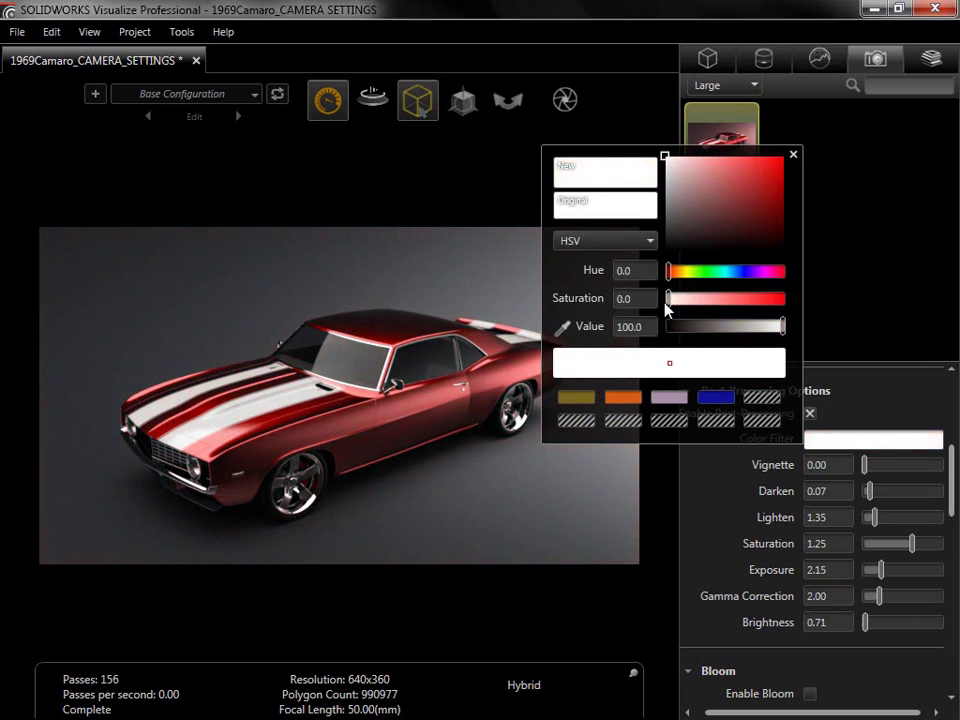
{"action": "left_click", "coordinate": [794, 155]}
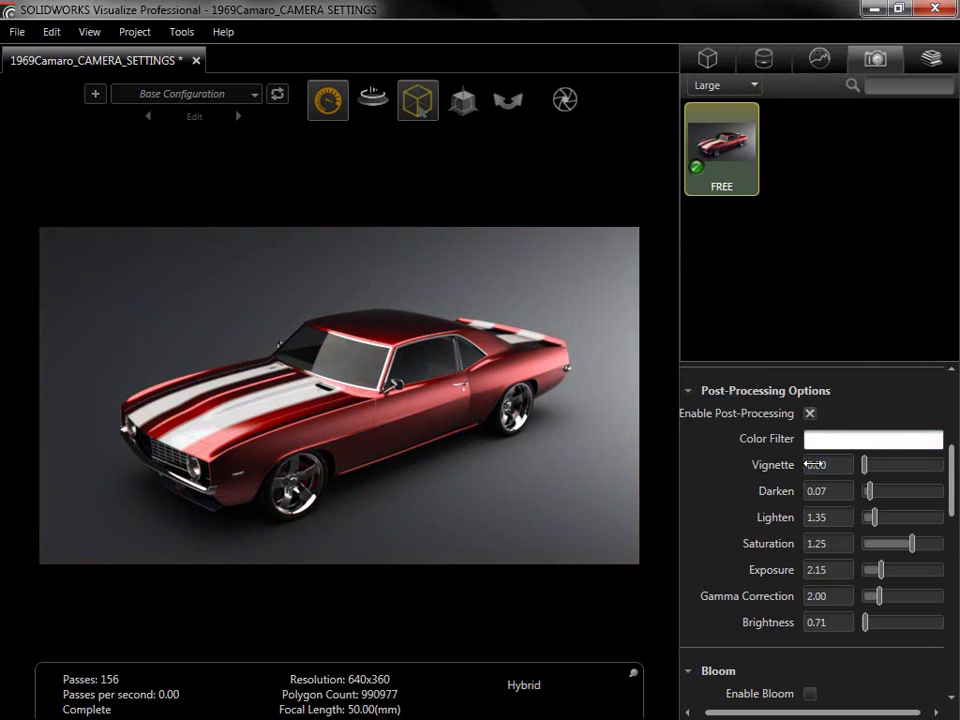
{"action": "left_click_drag", "start_coordinate": [814, 461], "coordinate": [776, 461]}
{"action": "left_click_drag", "start_coordinate": [814, 571], "coordinate": [907, 569]}
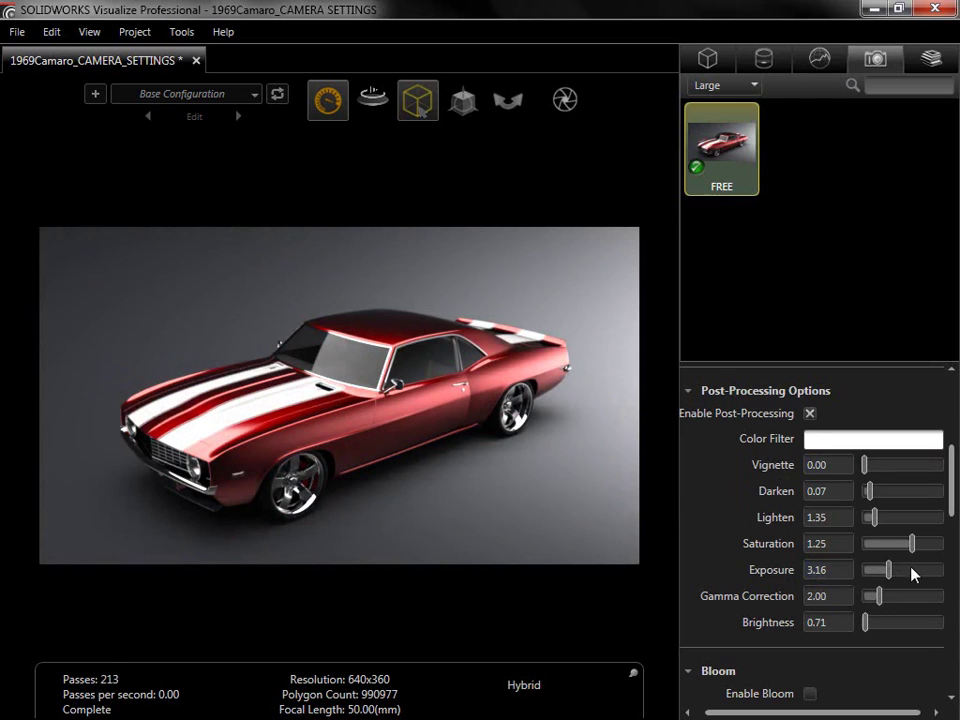
Step: Orbit the car to face forward and enable bloom with intensity 0.50, radius 0.05, threshold 0.50
{"action": "scroll", "coordinate": [954, 521], "scroll_direction": "down", "scroll_amount": 2}
{"action": "left_click_drag", "start_coordinate": [954, 521], "coordinate": [956, 561]}
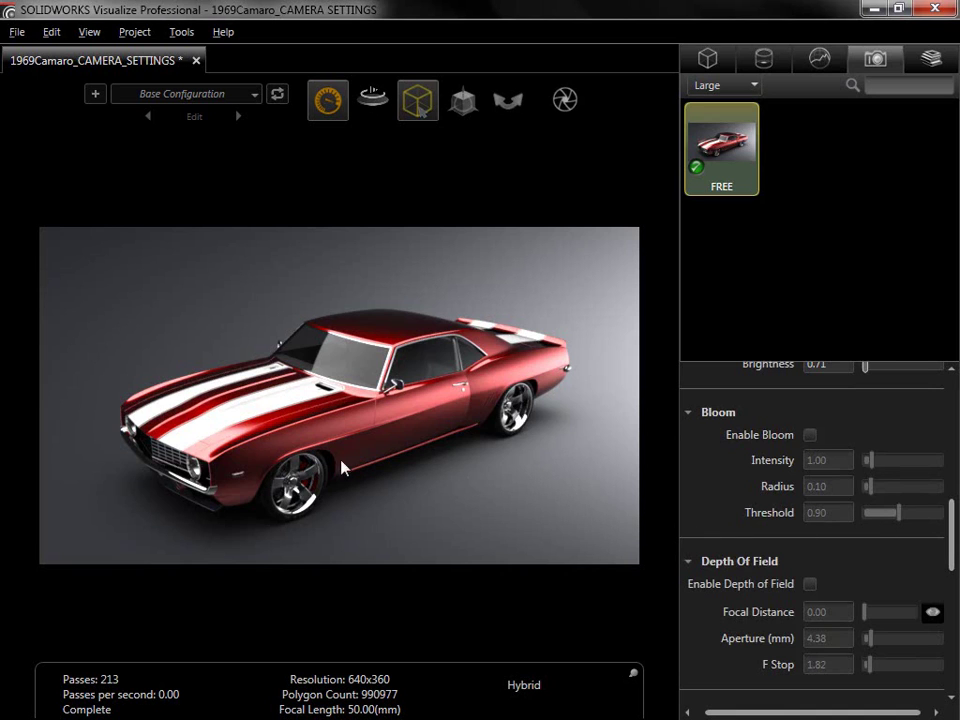
{"action": "left_click_drag", "start_coordinate": [268, 348], "coordinate": [508, 416]}
{"action": "left_click_drag", "start_coordinate": [444, 431], "coordinate": [484, 429]}
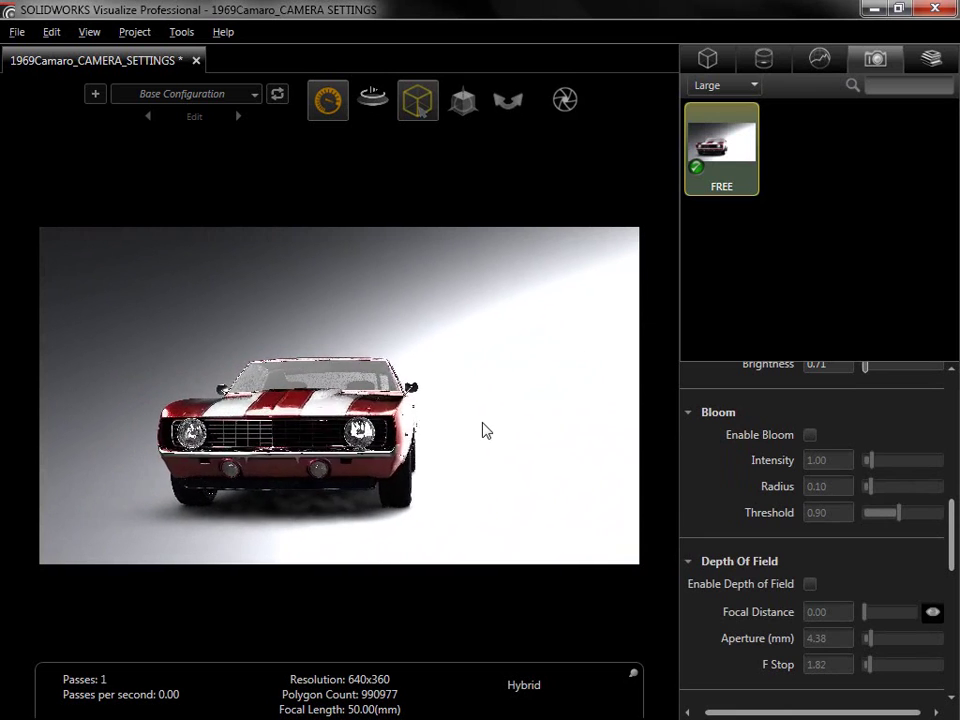
{"action": "left_click", "coordinate": [810, 435]}
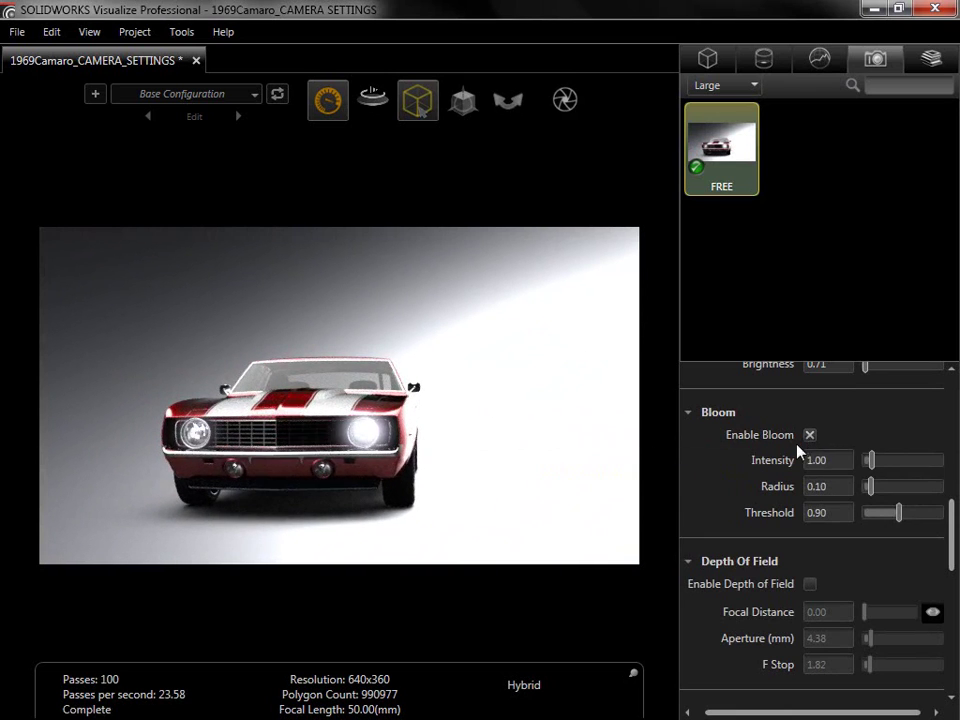
{"action": "left_click_drag", "start_coordinate": [812, 459], "coordinate": [810, 512]}
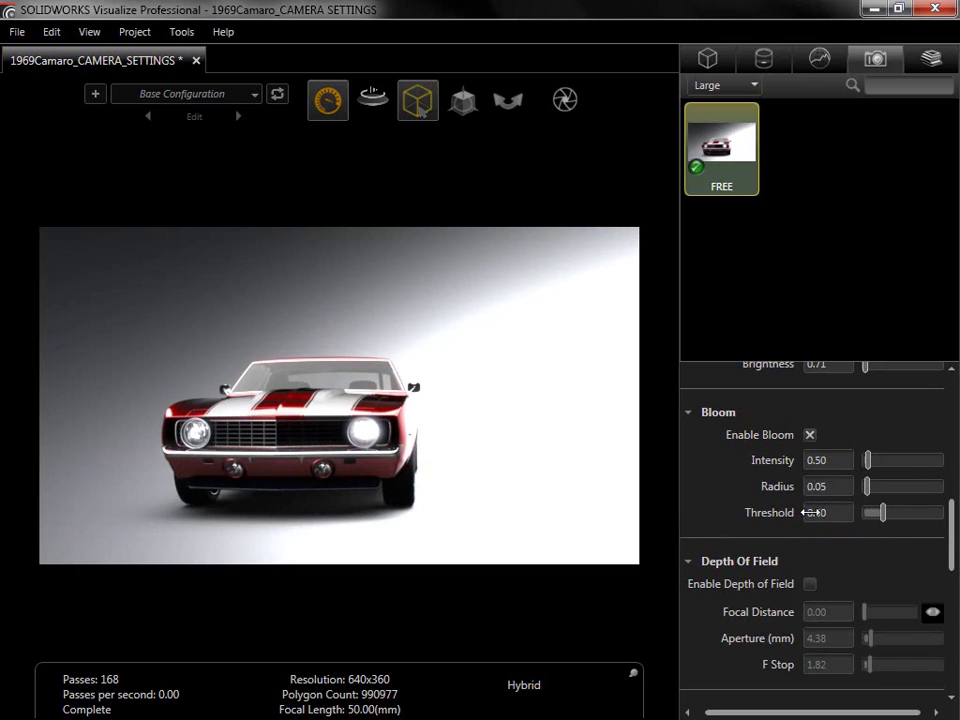
Step: Disable bloom, orbit toward the car's side, and enable depth of field focused on the headlight
{"action": "left_click", "coordinate": [805, 438]}
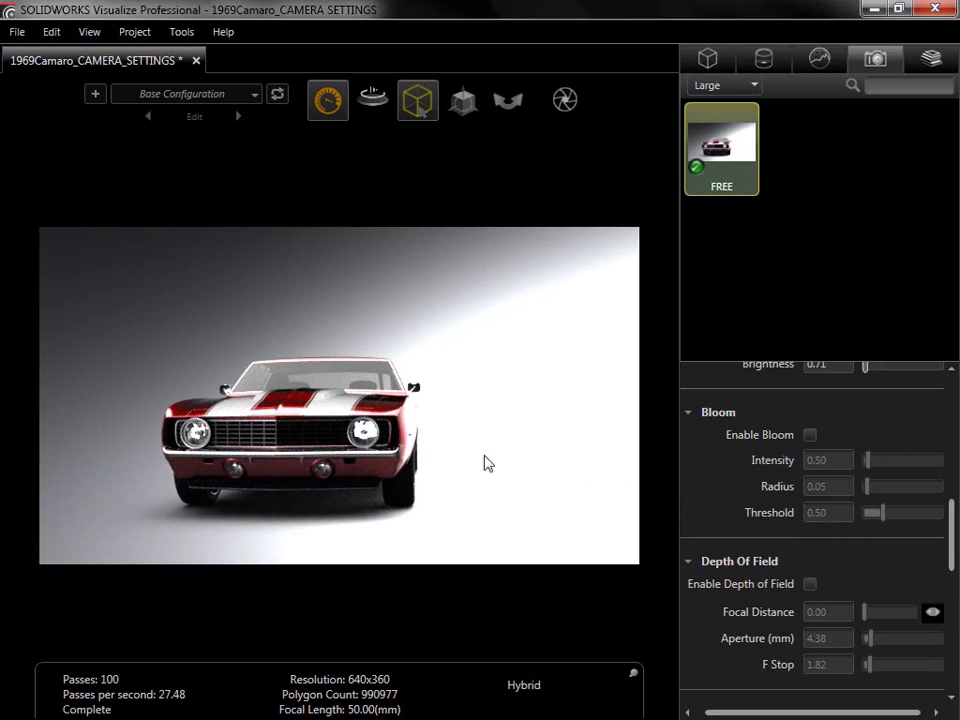
{"action": "left_click_drag", "start_coordinate": [471, 420], "coordinate": [452, 459]}
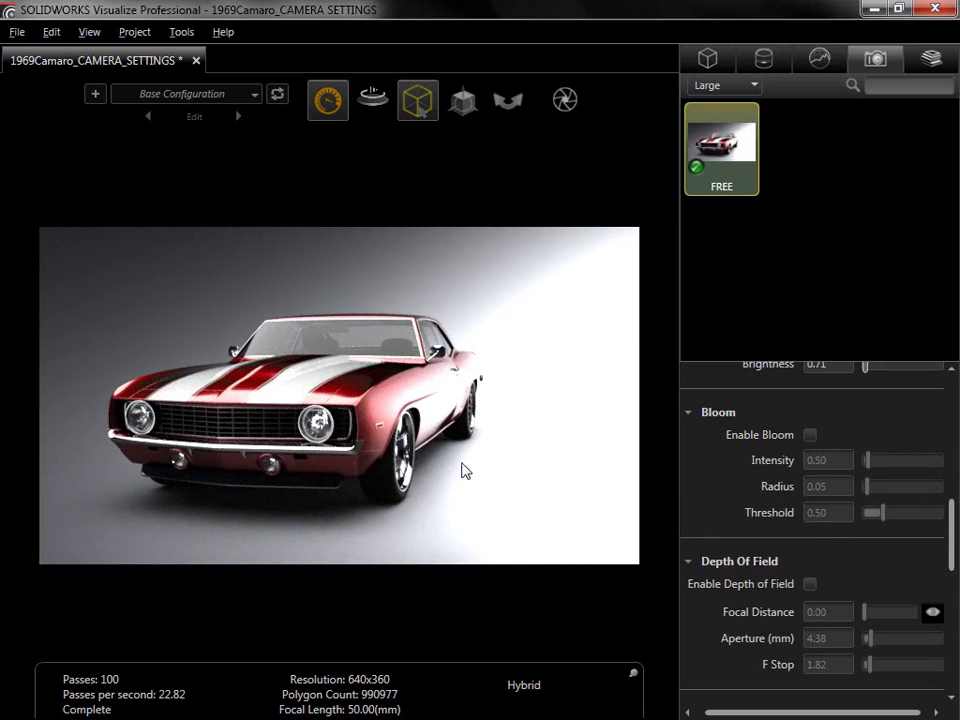
{"action": "left_click_drag", "start_coordinate": [951, 525], "coordinate": [951, 555]}
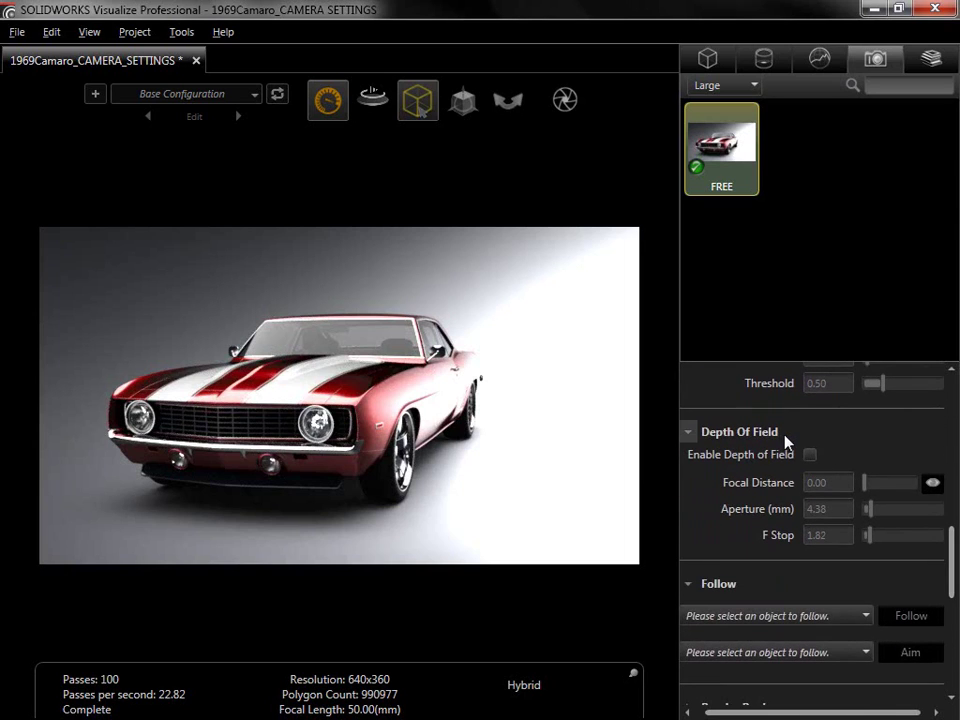
{"action": "left_click", "coordinate": [809, 455]}
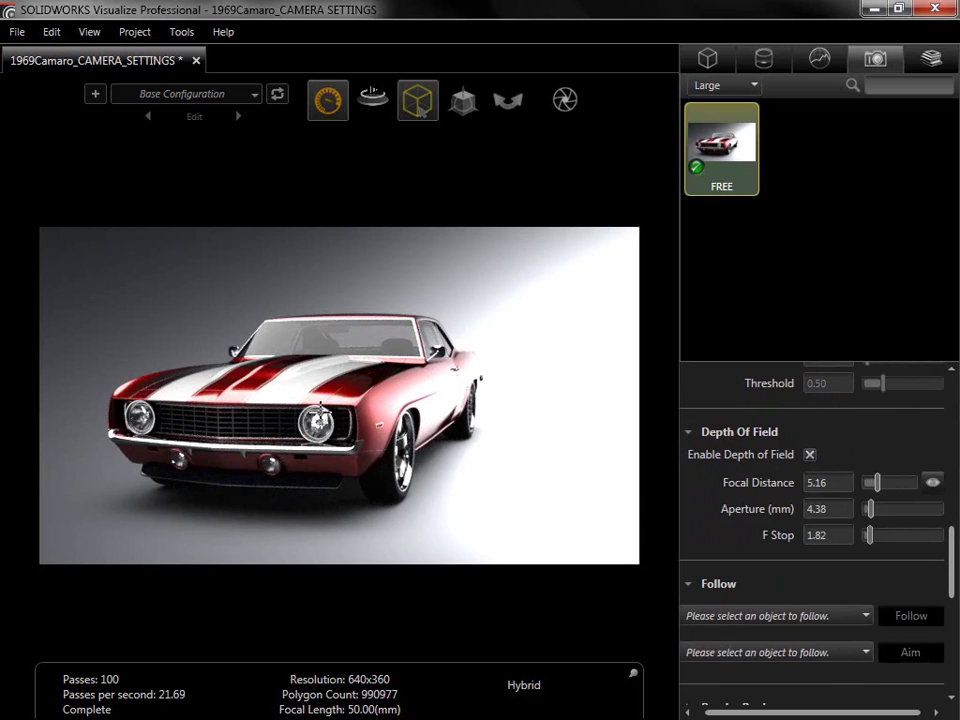
{"action": "left_click", "coordinate": [321, 423]}
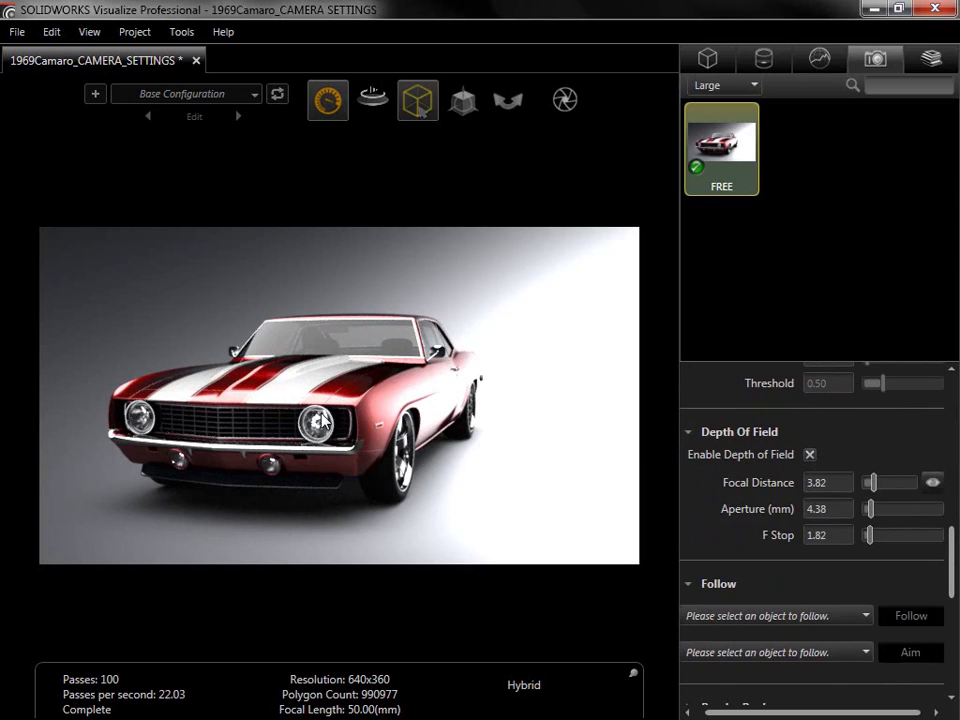
Step: Set F Stop to 0.1 and pick a new focus point on the car
{"action": "left_click", "coordinate": [821, 534]}
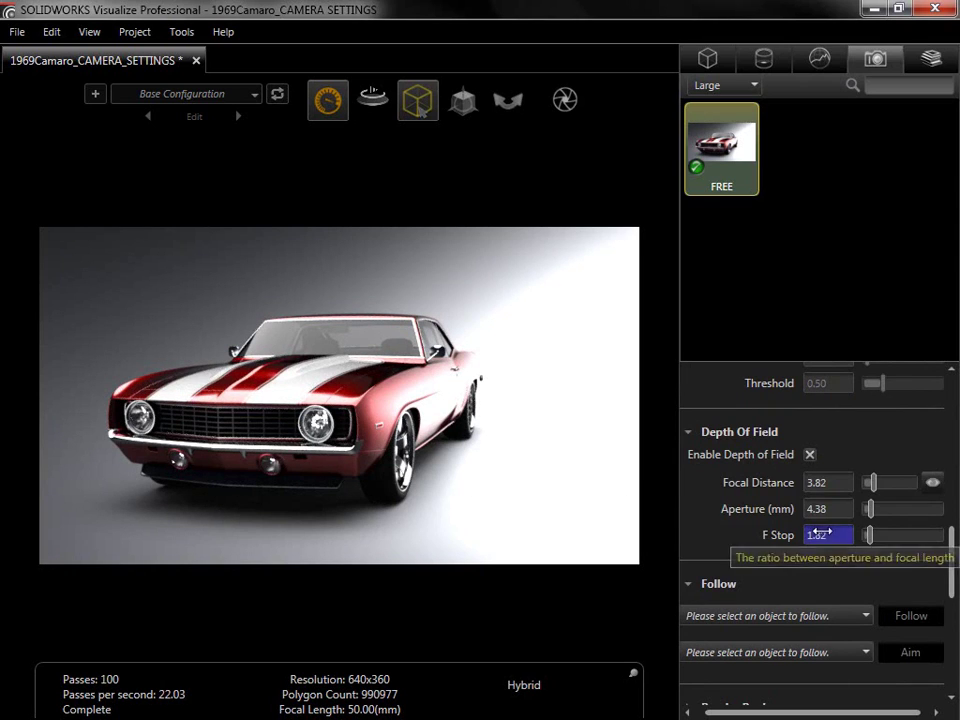
{"action": "left_click", "coordinate": [821, 534]}
{"action": "type", "text": "0.1"}
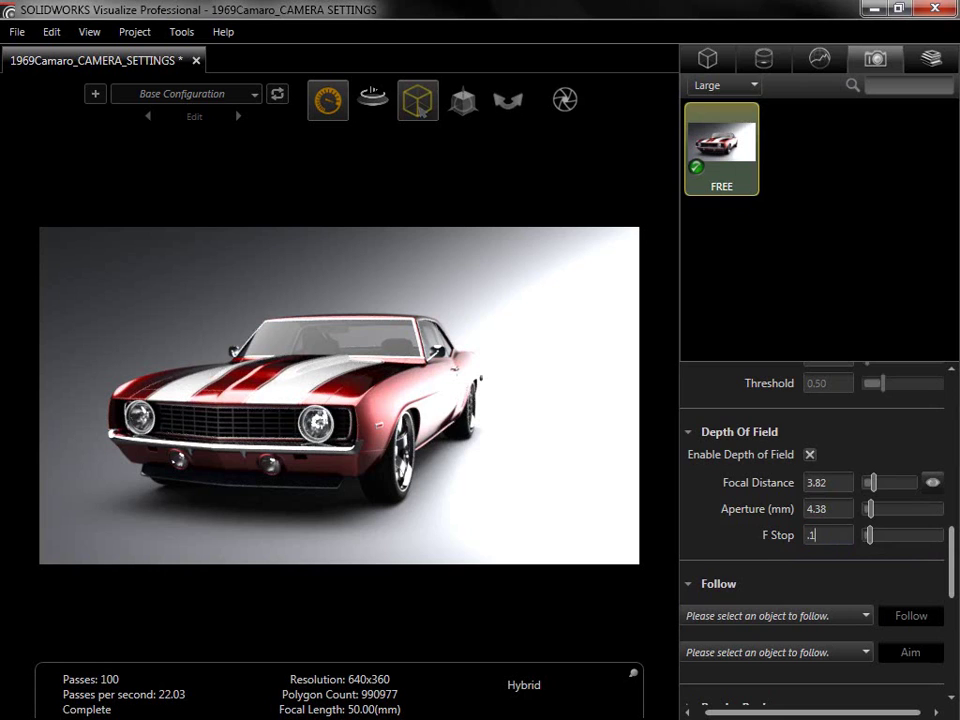
{"action": "key", "text": "Return"}
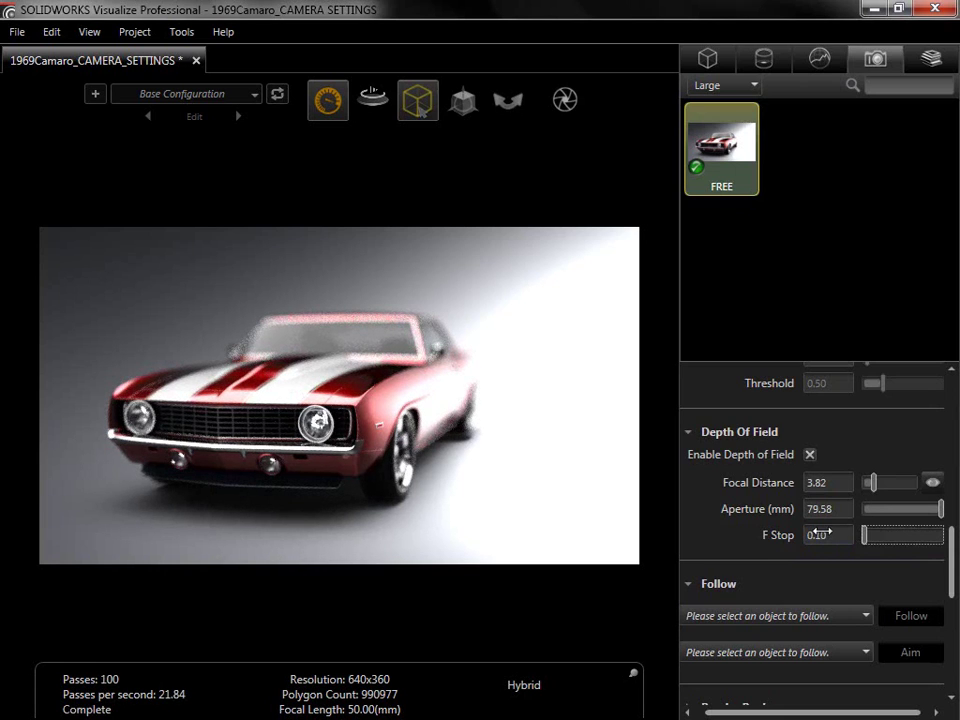
{"action": "left_click", "coordinate": [931, 482]}
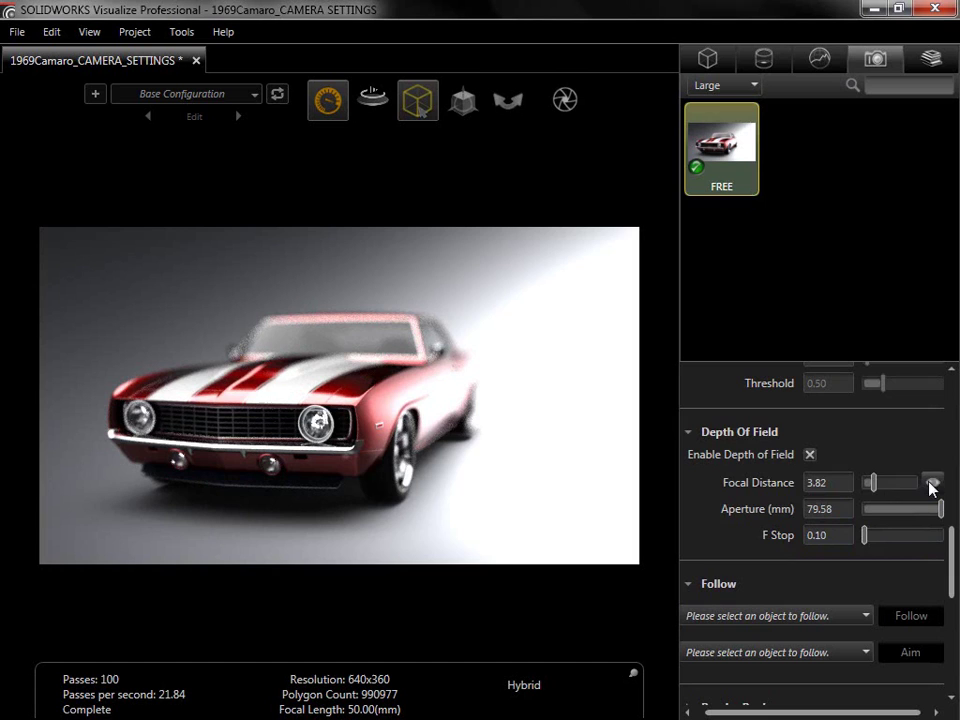
{"action": "left_click", "coordinate": [463, 380]}
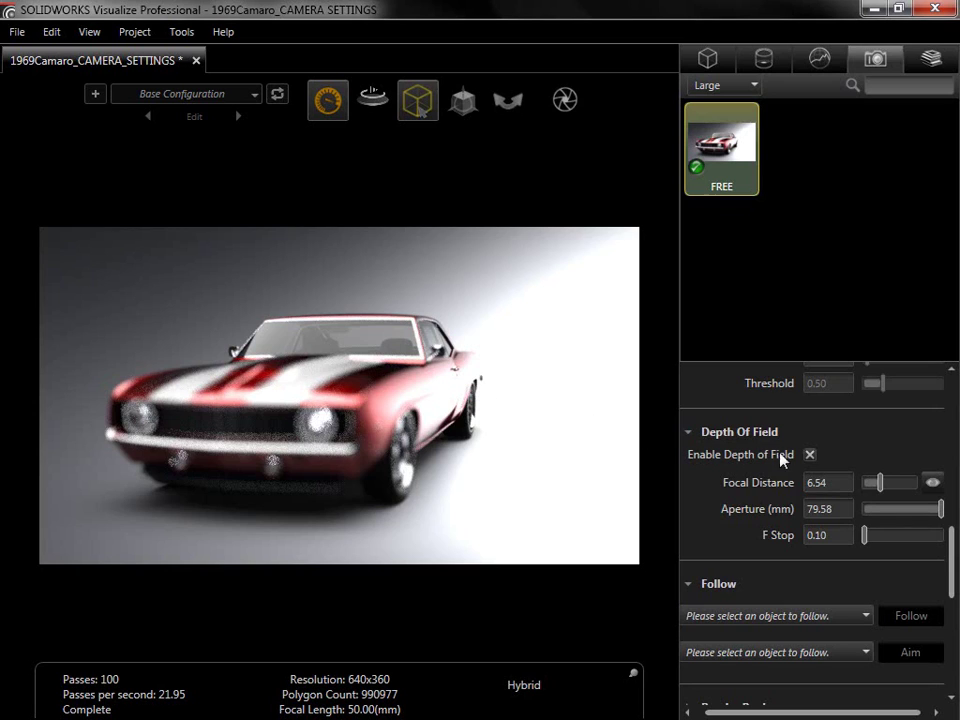
Step: Disable depth of field and enable a render region at X 220, Y 144, 147×159 over the headlight
{"action": "left_click", "coordinate": [810, 456]}
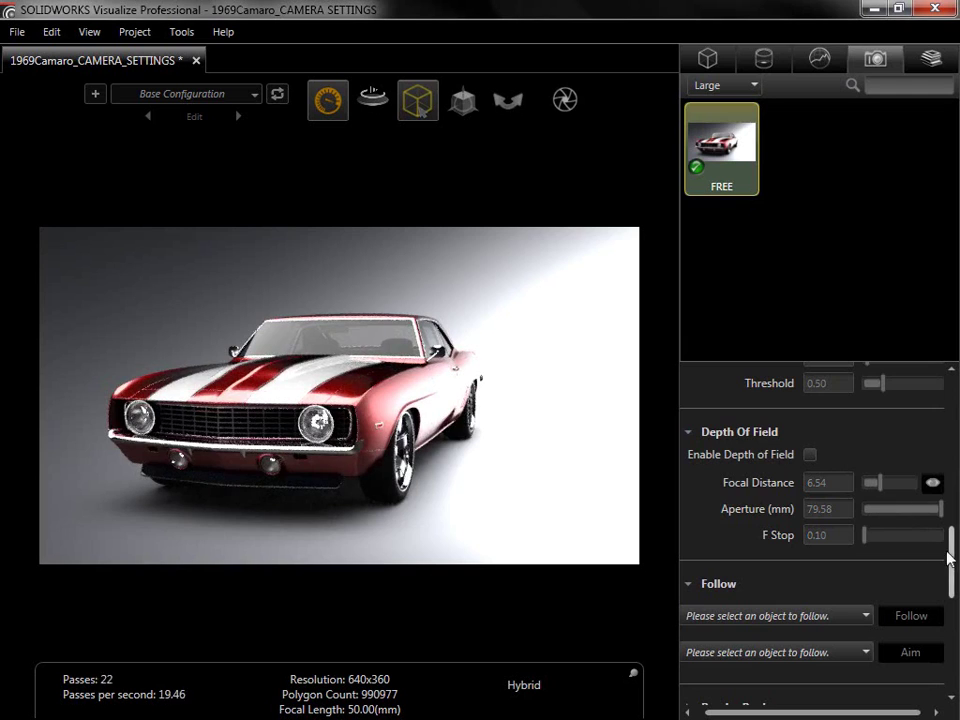
{"action": "left_click_drag", "start_coordinate": [949, 574], "coordinate": [949, 619]}
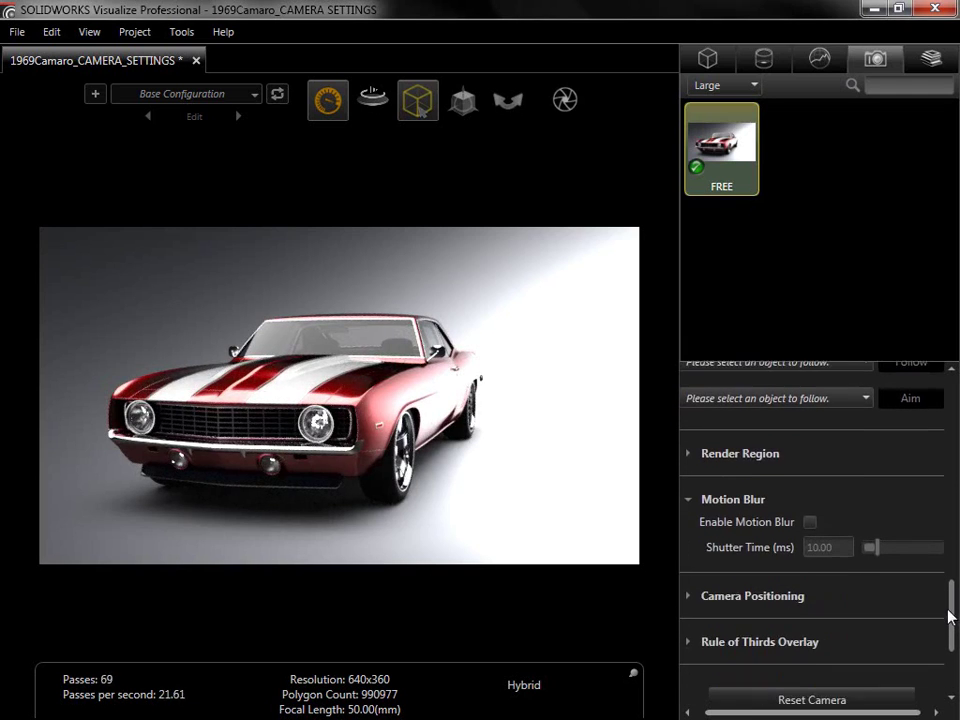
{"action": "left_click", "coordinate": [695, 450]}
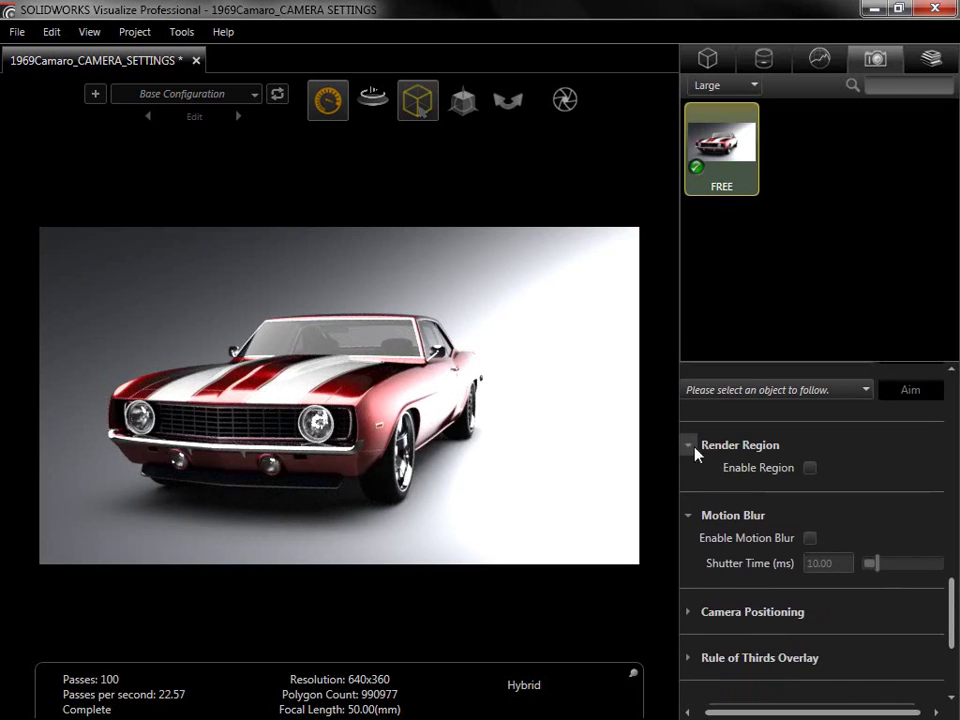
{"action": "left_click", "coordinate": [810, 468]}
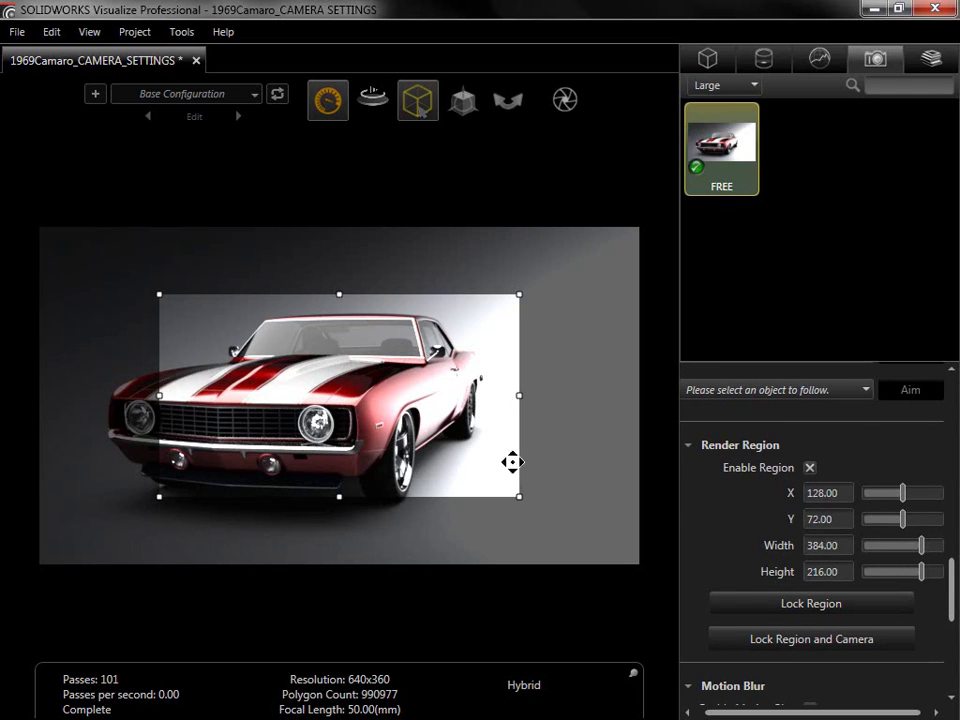
{"action": "left_click_drag", "start_coordinate": [414, 415], "coordinate": [493, 420]}
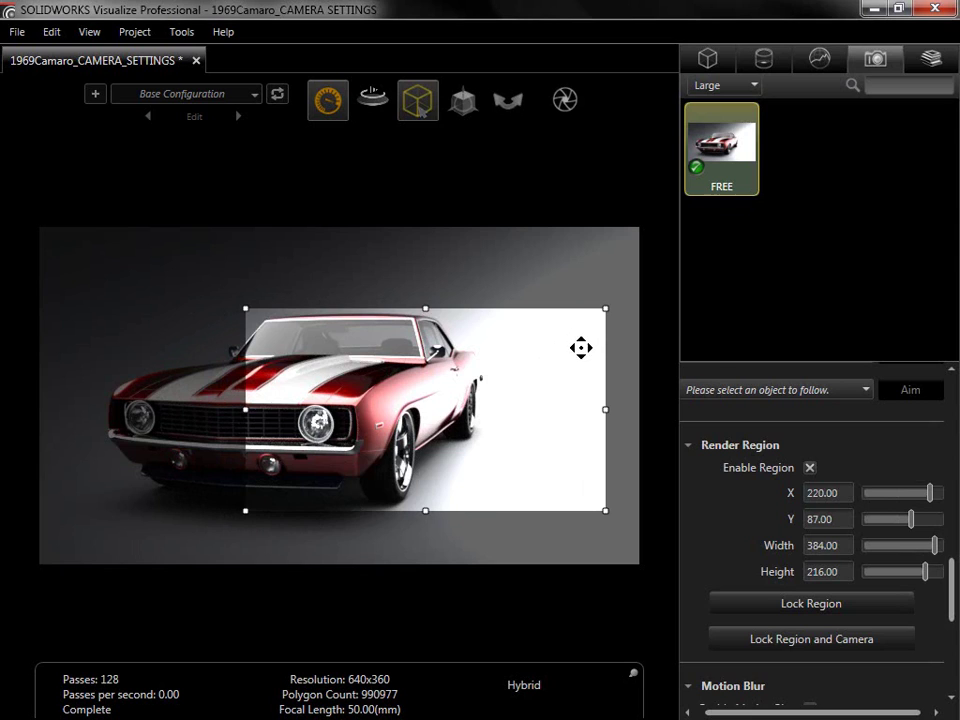
{"action": "left_click_drag", "start_coordinate": [604, 309], "coordinate": [381, 365]}
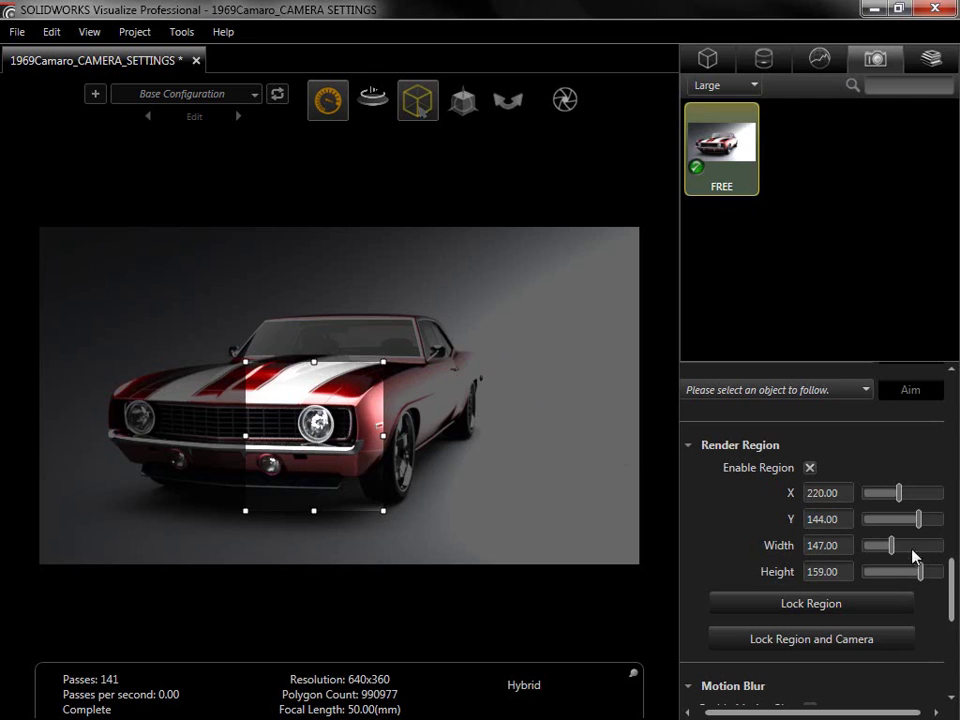
{"action": "left_click_drag", "start_coordinate": [951, 579], "coordinate": [951, 660]}
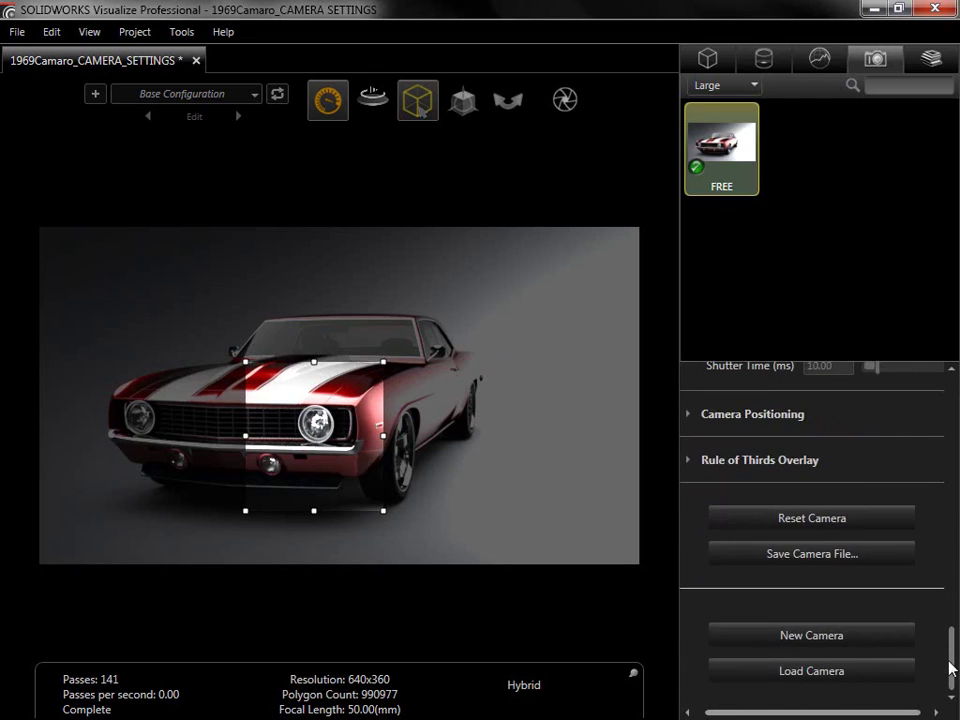
Step: Start saving the camera as FREE.svcm in the Cameras folder
{"action": "left_click", "coordinate": [820, 556]}
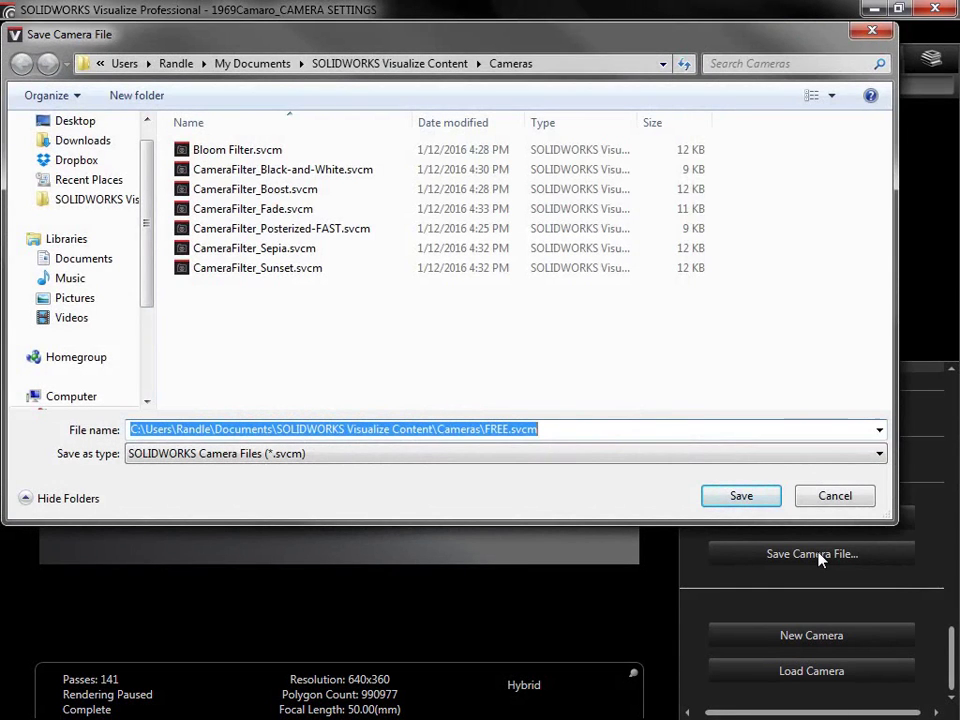